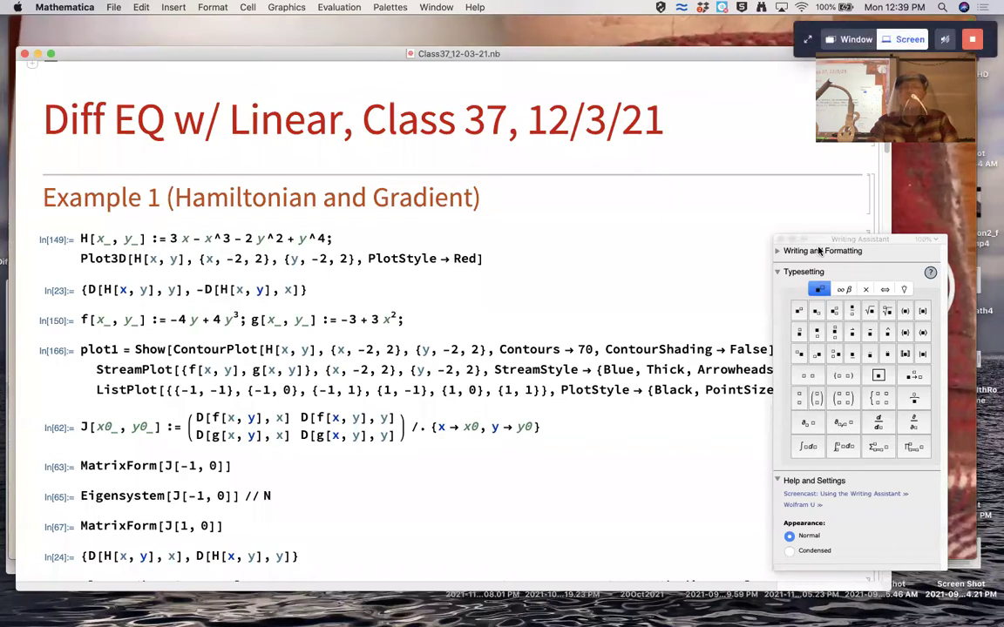
# Move the palette aside, magnify the notebook to 200%, and select the H definition line.
pyautogui.moveTo(817, 244); pyautogui.dragTo(951, 329)
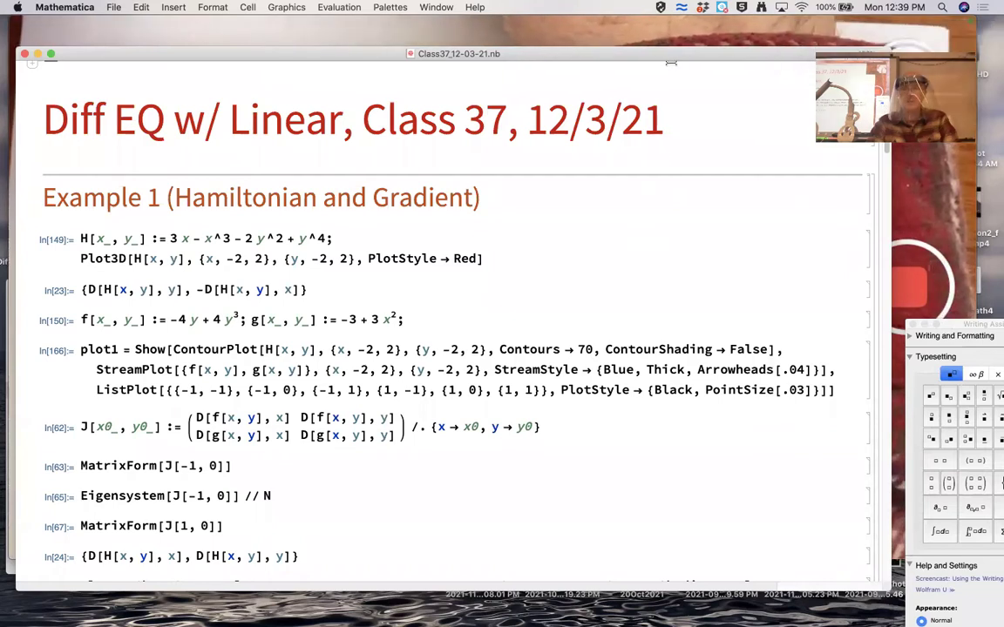
pyautogui.moveTo(672, 82); pyautogui.dragTo(654, 203)
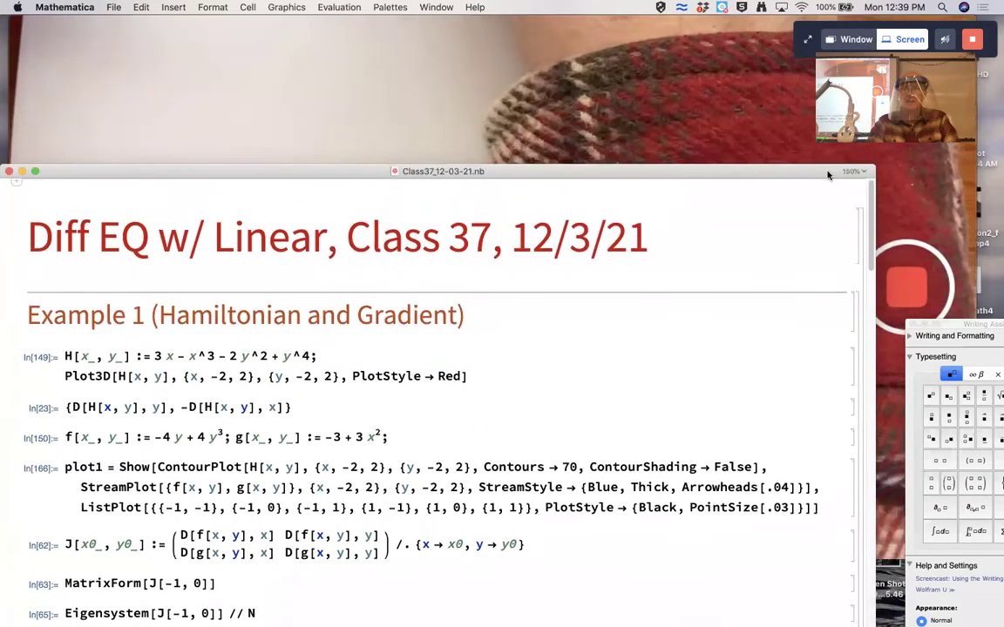
pyautogui.click(852, 170)
pyautogui.click(859, 233)
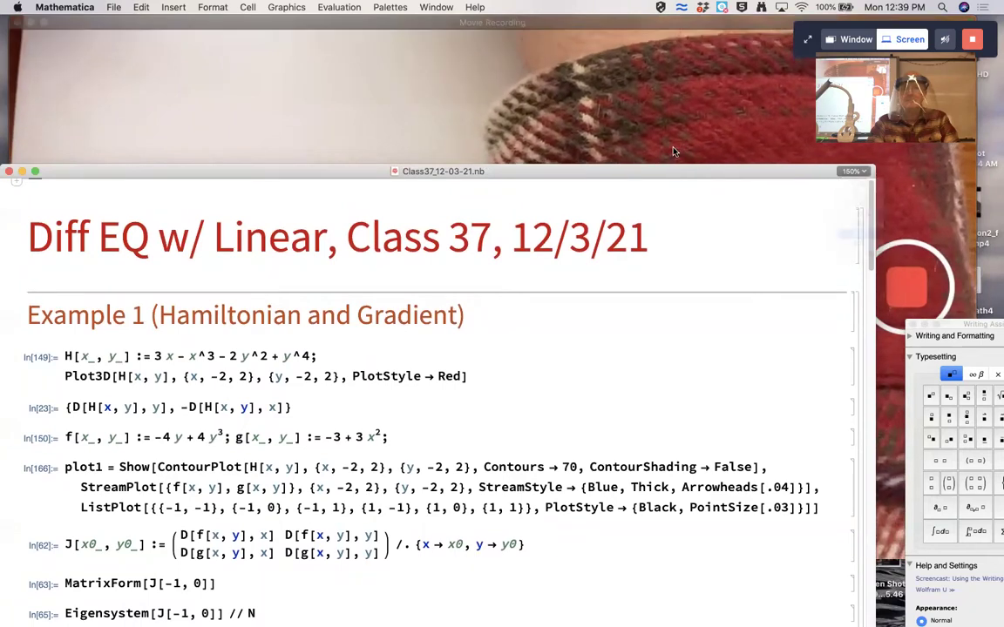
pyautogui.moveTo(661, 171); pyautogui.dragTo(670, 39)
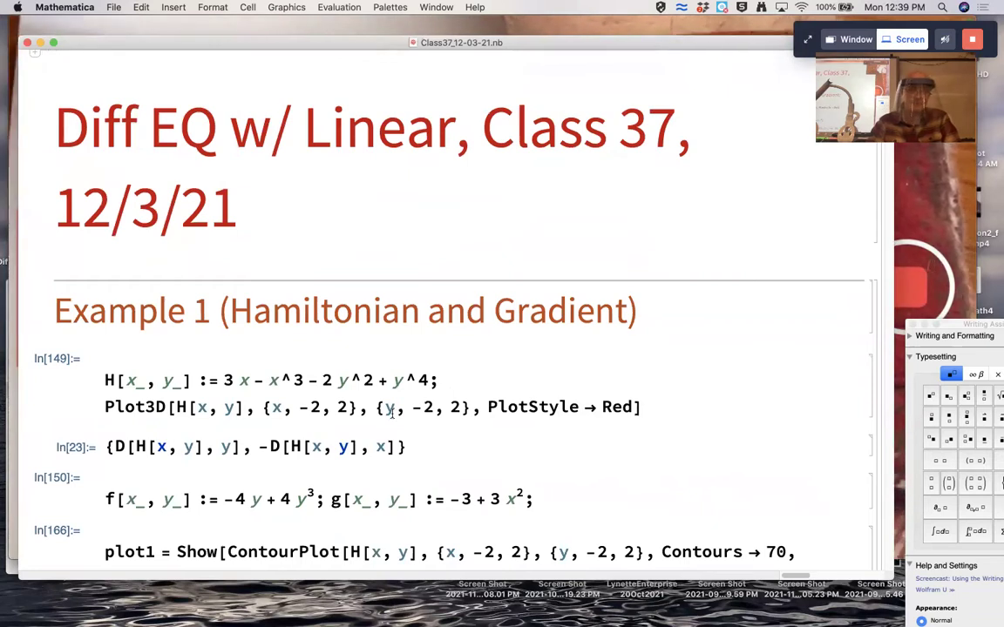
pyautogui.moveTo(102, 381); pyautogui.dragTo(533, 385)
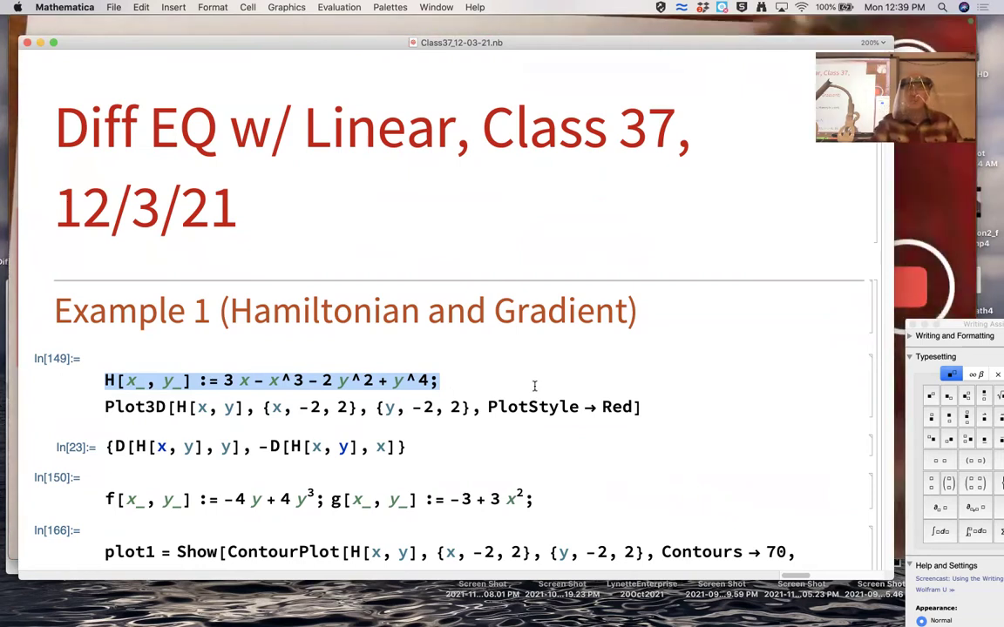
# Plot the red surface H = 3x - x^3 - 2y^2 + y^4 and rotate it through several views.
pyautogui.hotkey('shift', 'Return')
pyautogui.scroll(-4, 535, 391)
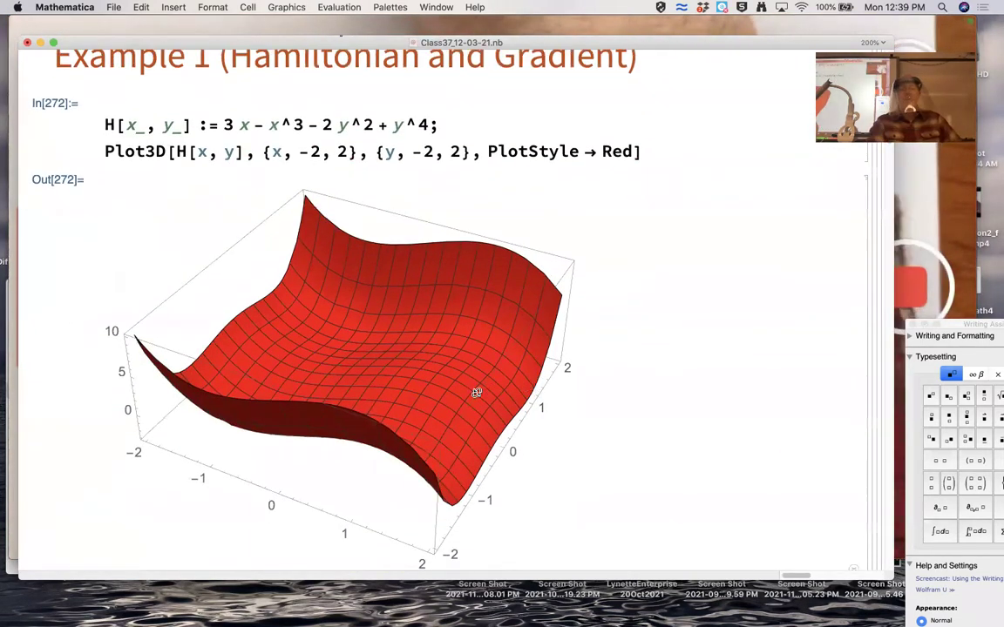
pyautogui.moveTo(424, 432)
pyautogui.mouseDown()
pyautogui.moveTo(447, 396)
pyautogui.moveTo(474, 388)
pyautogui.moveTo(431, 422)
pyautogui.mouseUp()
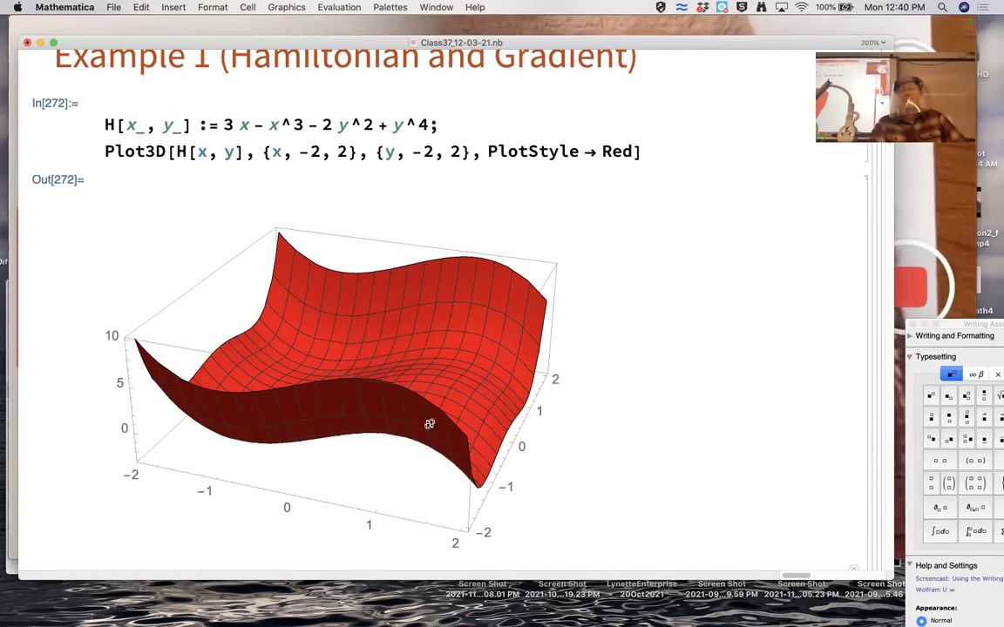
pyautogui.moveTo(429, 425); pyautogui.dragTo(281, 411)
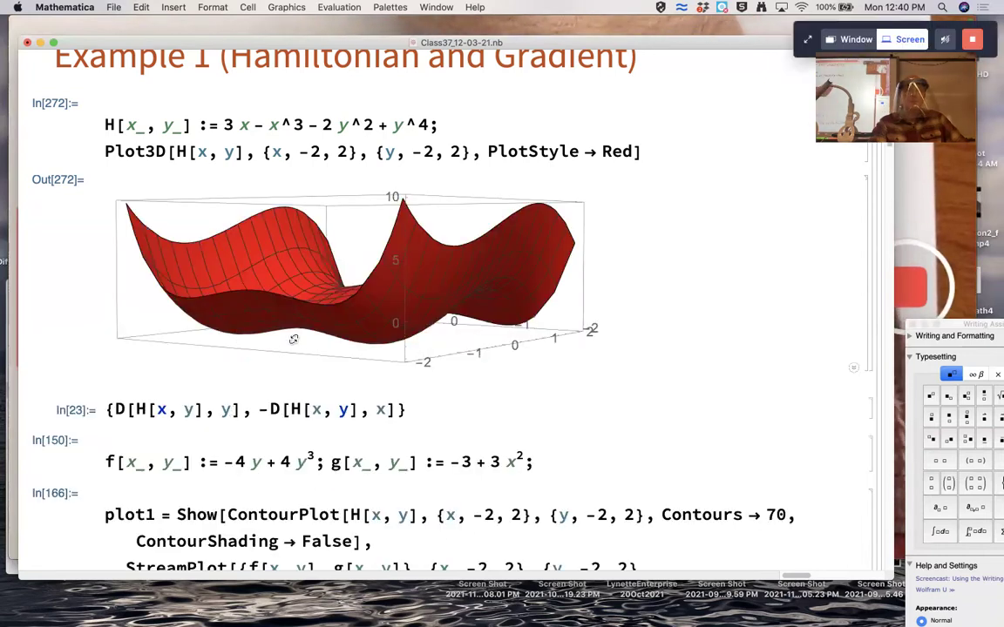
pyautogui.moveTo(380, 344); pyautogui.dragTo(246, 378)
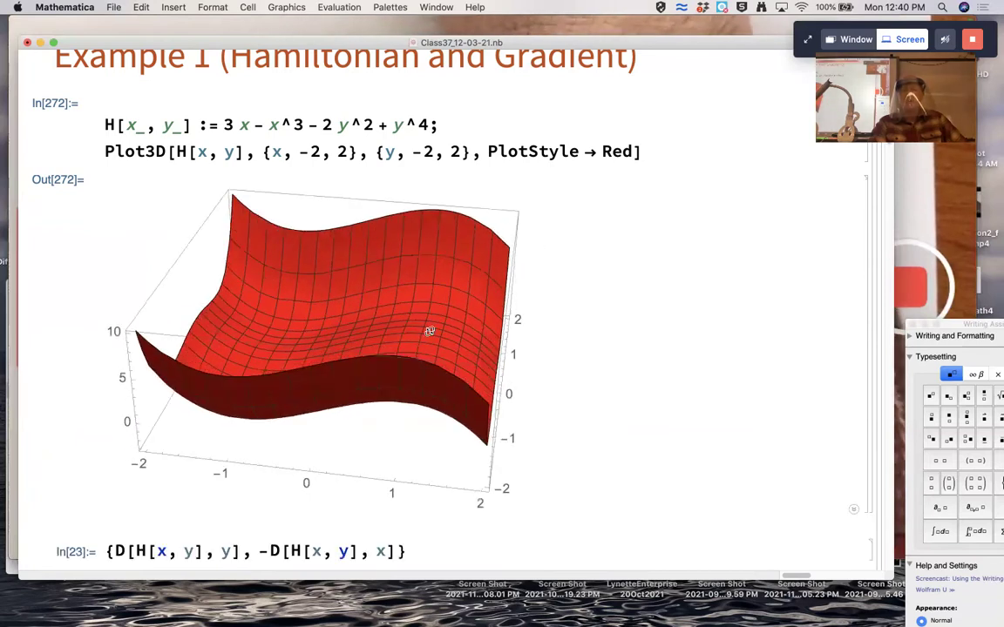
pyautogui.moveTo(423, 336); pyautogui.dragTo(449, 428)
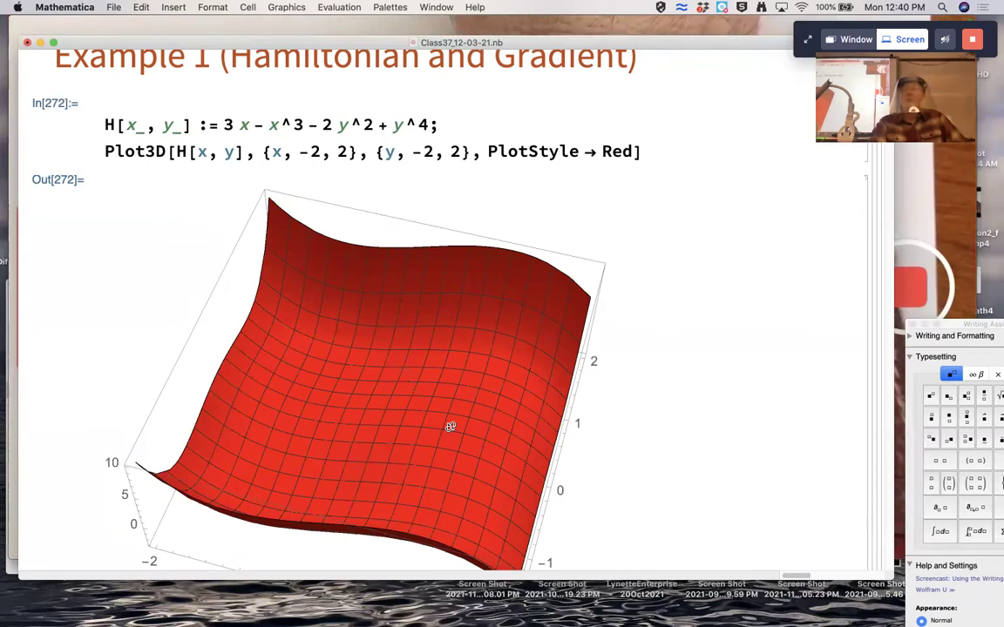
pyautogui.moveTo(452, 421); pyautogui.dragTo(468, 389)
pyautogui.moveTo(424, 349); pyautogui.dragTo(488, 273)
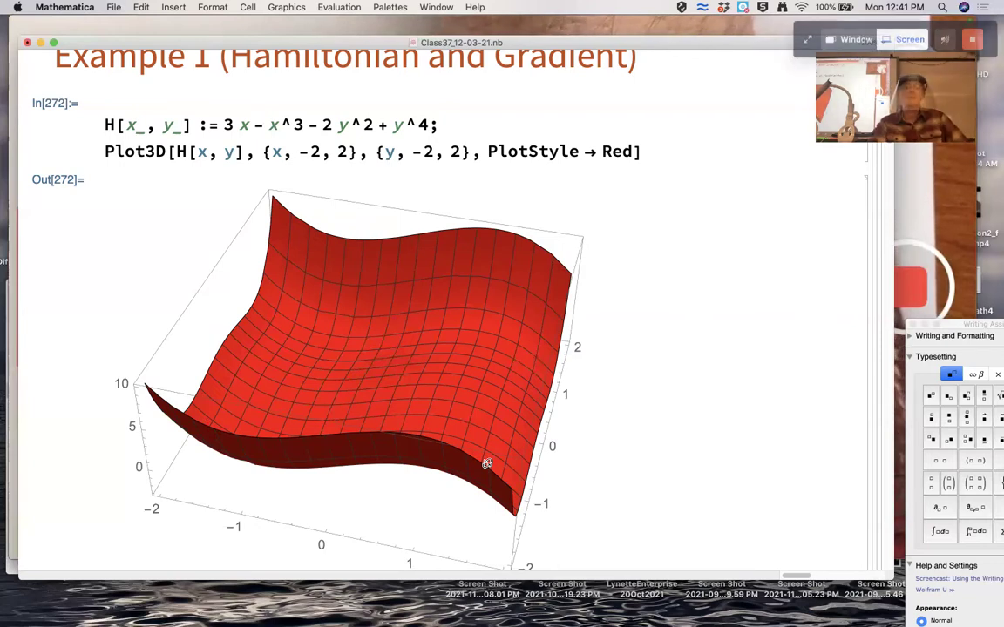
pyautogui.moveTo(488, 440); pyautogui.dragTo(488, 415)
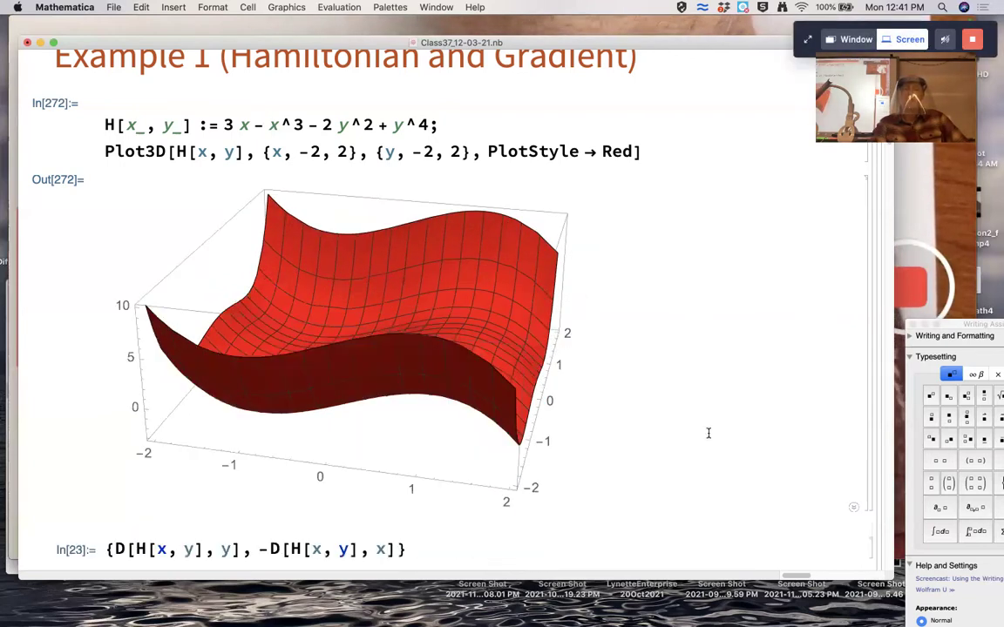
# Delete the 3D plot output and evaluate the rotated gradient, giving {-4y+4y^3, -3+3x^2}.
pyautogui.click(867, 380)
pyautogui.press('BackSpace')
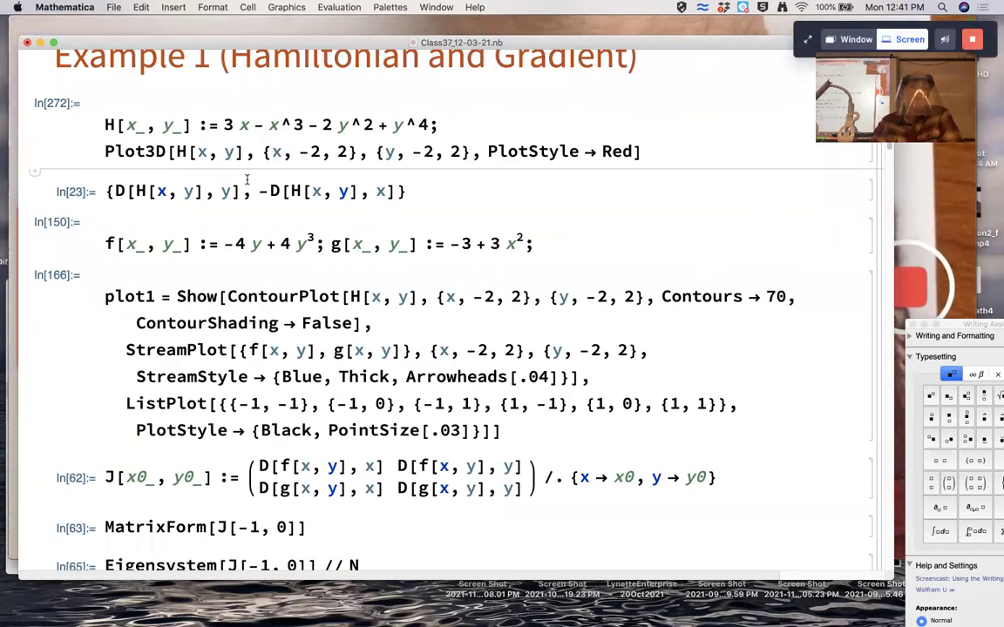
pyautogui.moveTo(120, 191); pyautogui.dragTo(450, 221)
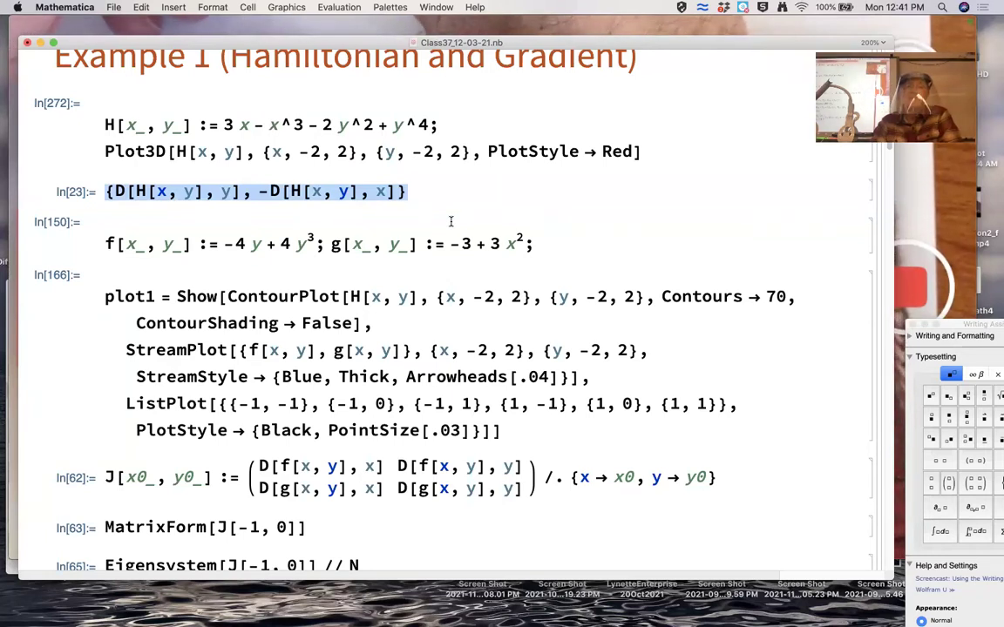
pyautogui.click(438, 192)
pyautogui.hotkey('shift', 'Return')
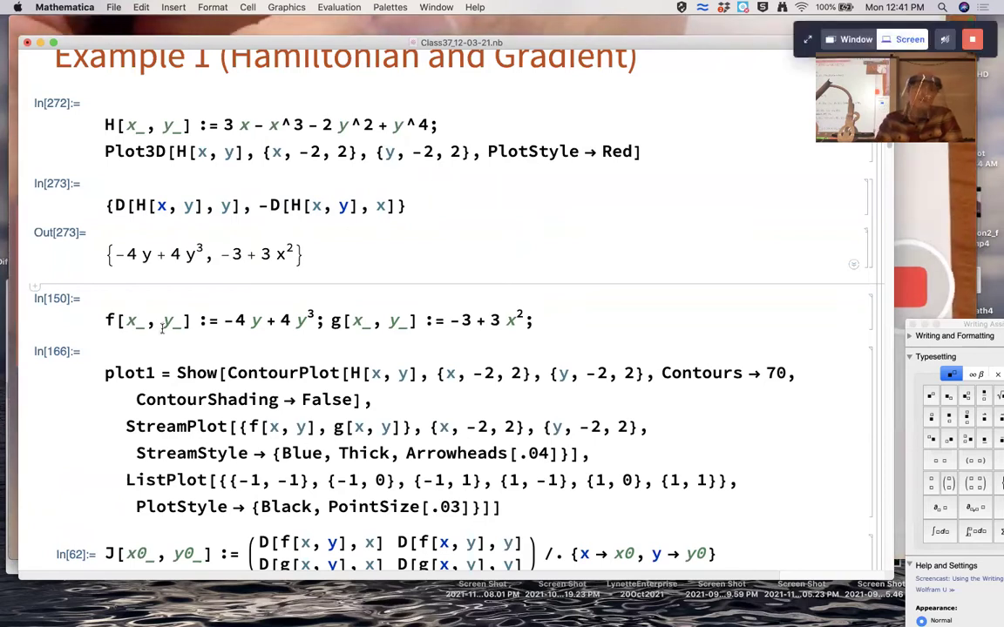
# Evaluate the cell defining f and g as the two gradient components.
pyautogui.moveTo(110, 320); pyautogui.dragTo(514, 321)
pyautogui.click(513, 321)
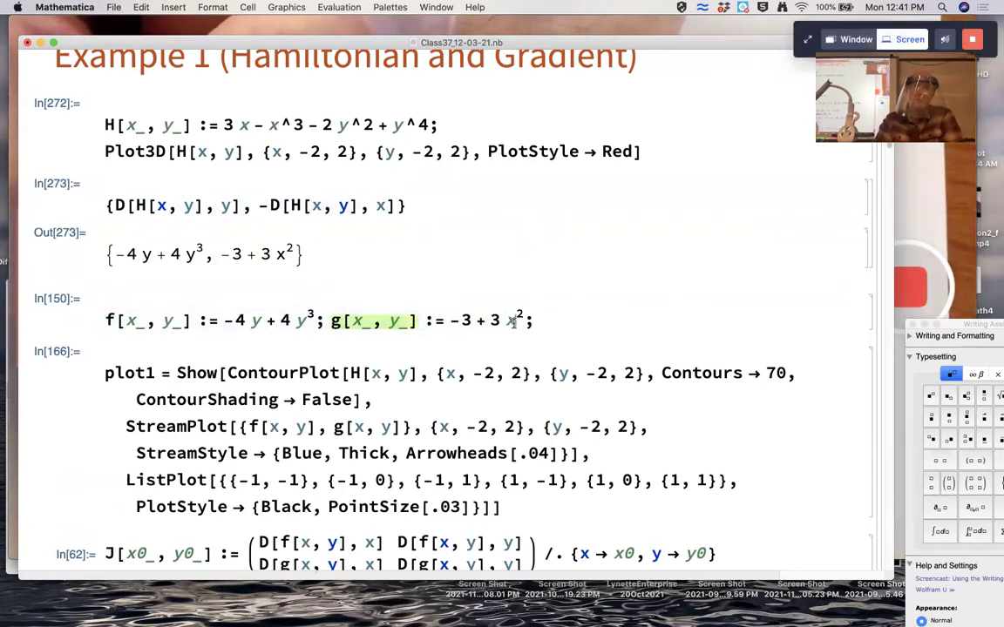
pyautogui.hotkey('shift', 'Return')
pyautogui.scroll(-4, 513, 323)
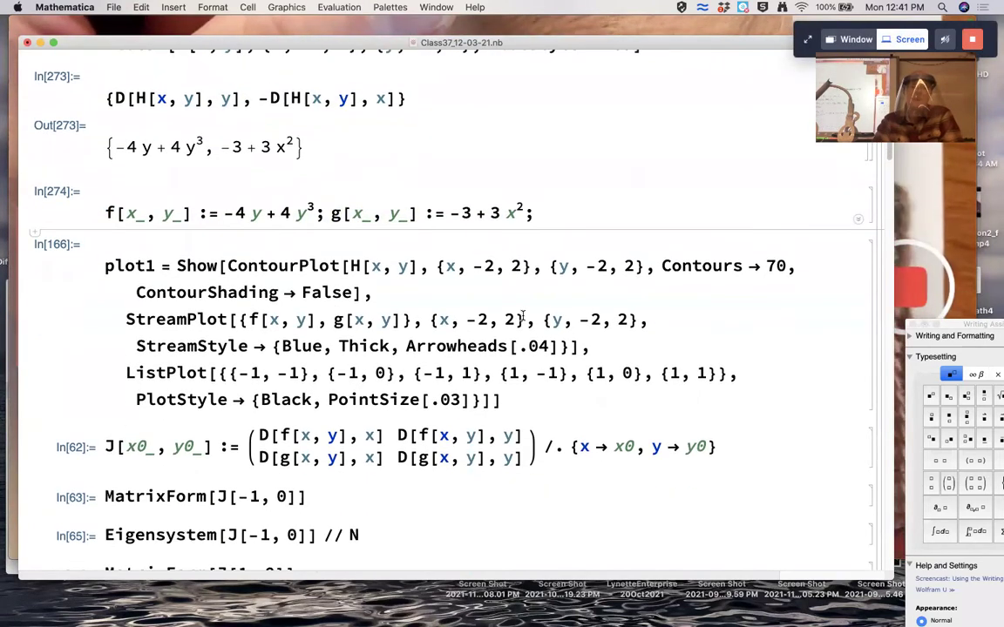
# Evaluate plot1 to show blue streams over gray H contours with six black equilibrium points.
pyautogui.hotkey('shift', 'Return')
pyautogui.scroll(-5, 522, 318)
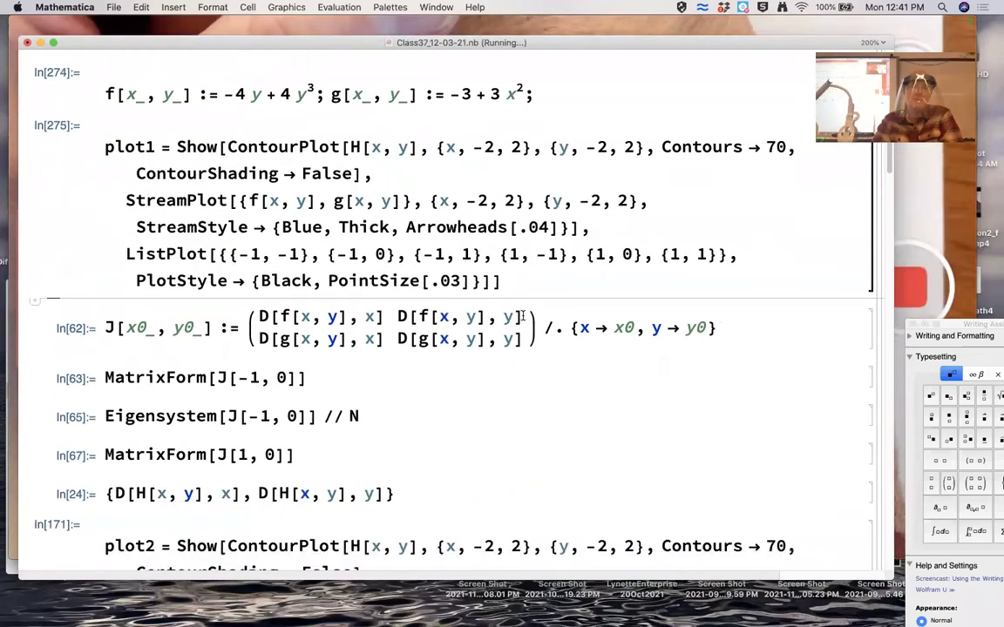
pyautogui.scroll(-6, 523, 316)
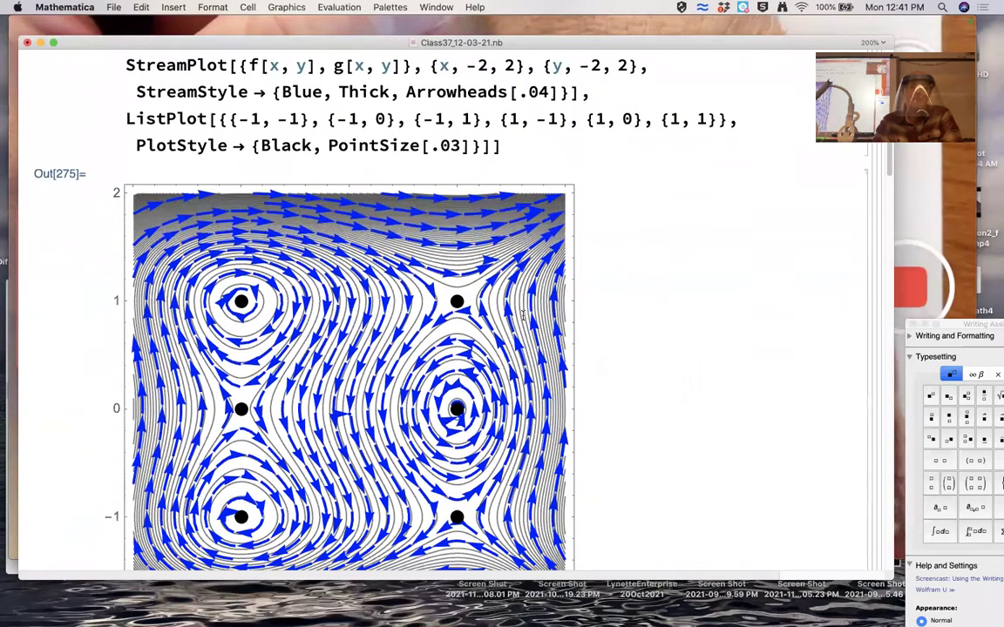
pyautogui.scroll(-2, 523, 313)
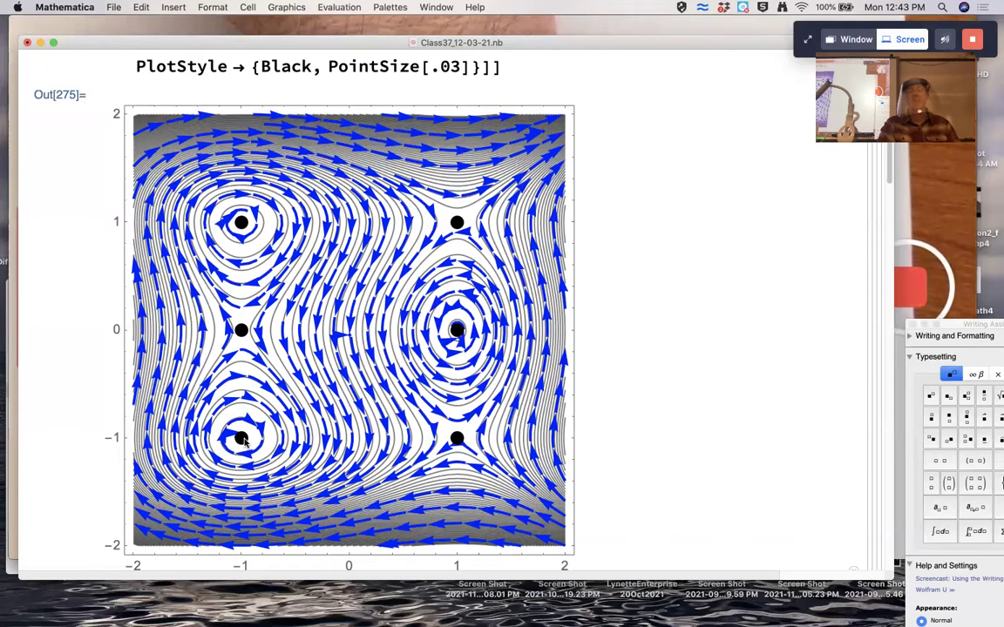
pyautogui.scroll(-5, 244, 441)
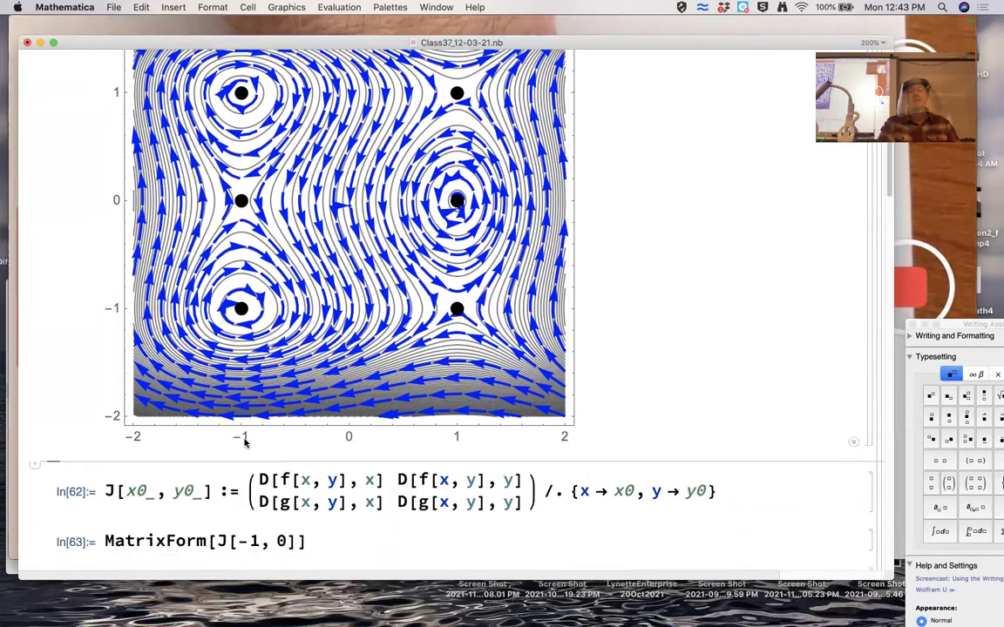
pyautogui.scroll(-4, 276, 470)
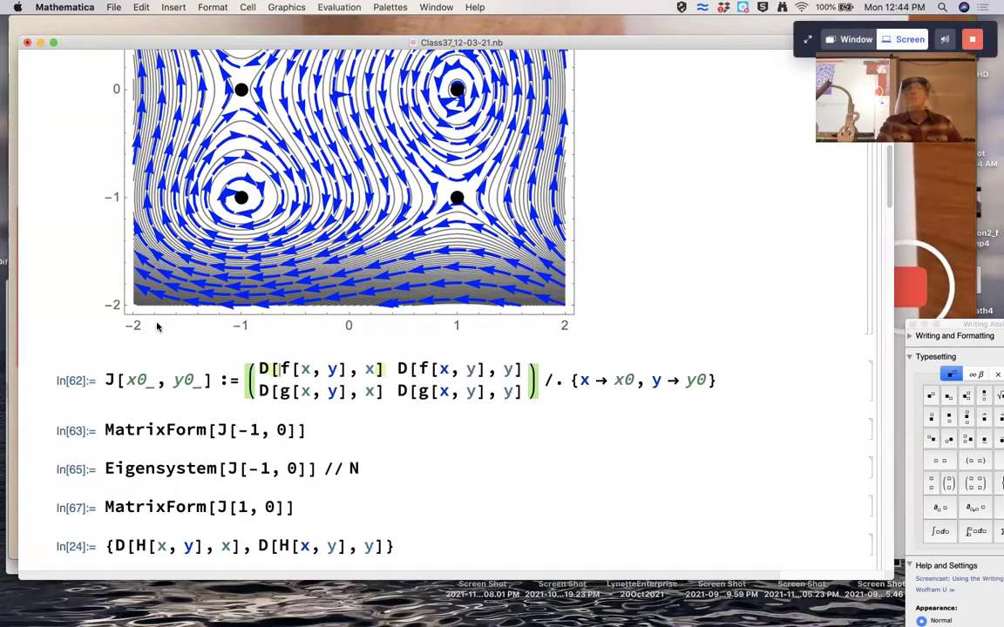
pyautogui.scroll(3, 183, 301)
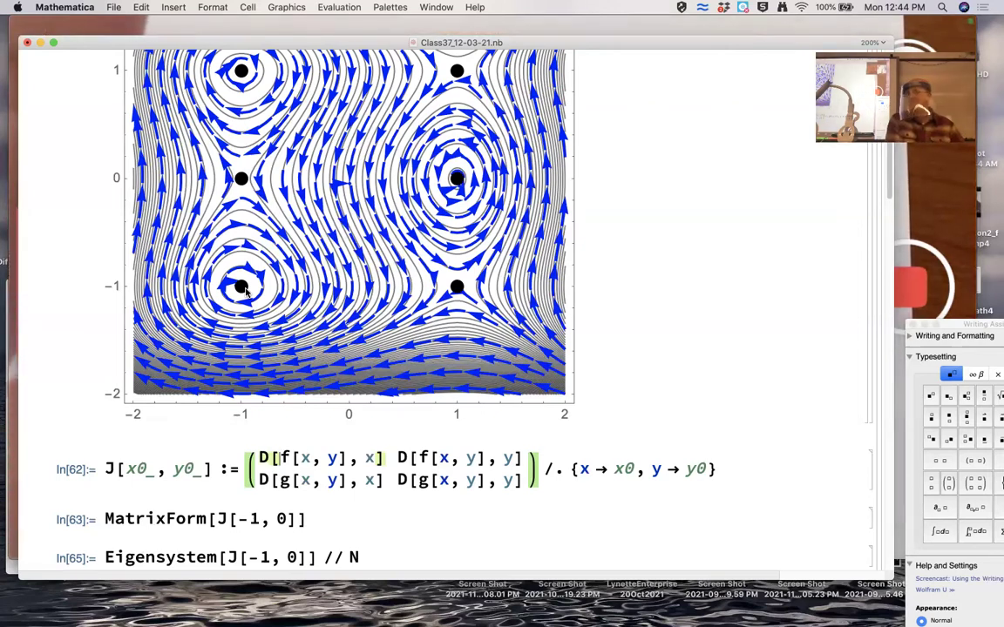
pyautogui.scroll(-5, 246, 292)
pyautogui.scroll(-6, 245, 293)
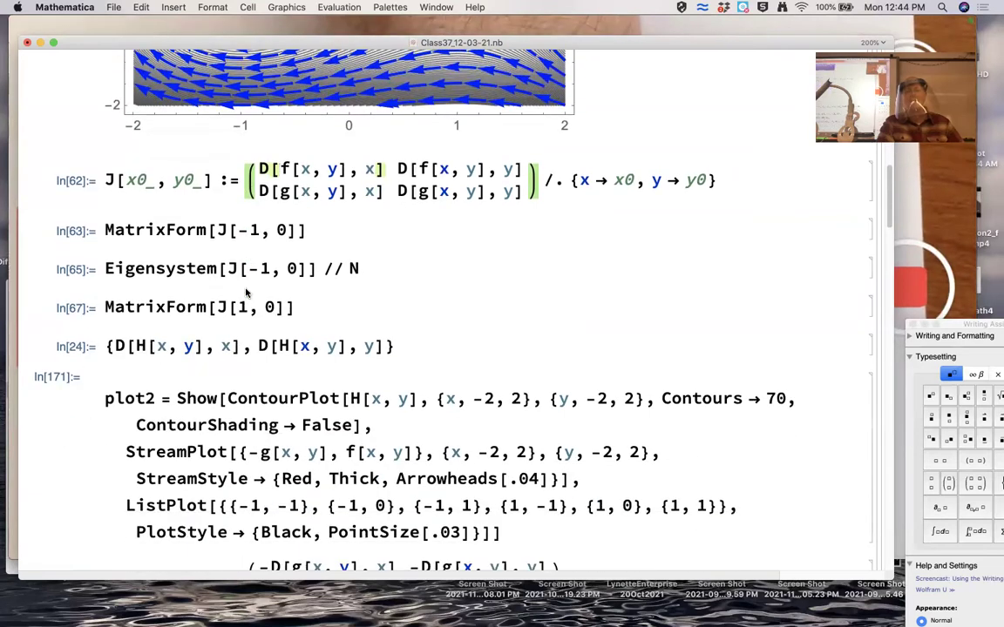
pyautogui.scroll(-1, 245, 293)
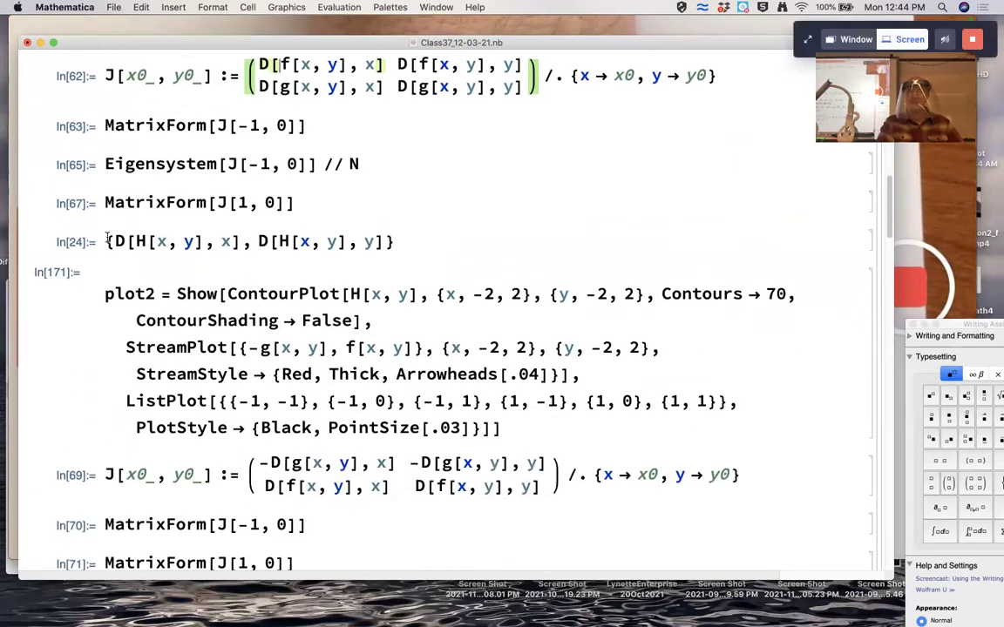
# Evaluate {D[H[x,y],x], D[H[x,y],y]} to get the gradient {3 - 3x², -4y + 4y³}.
pyautogui.moveTo(140, 241); pyautogui.dragTo(417, 240)
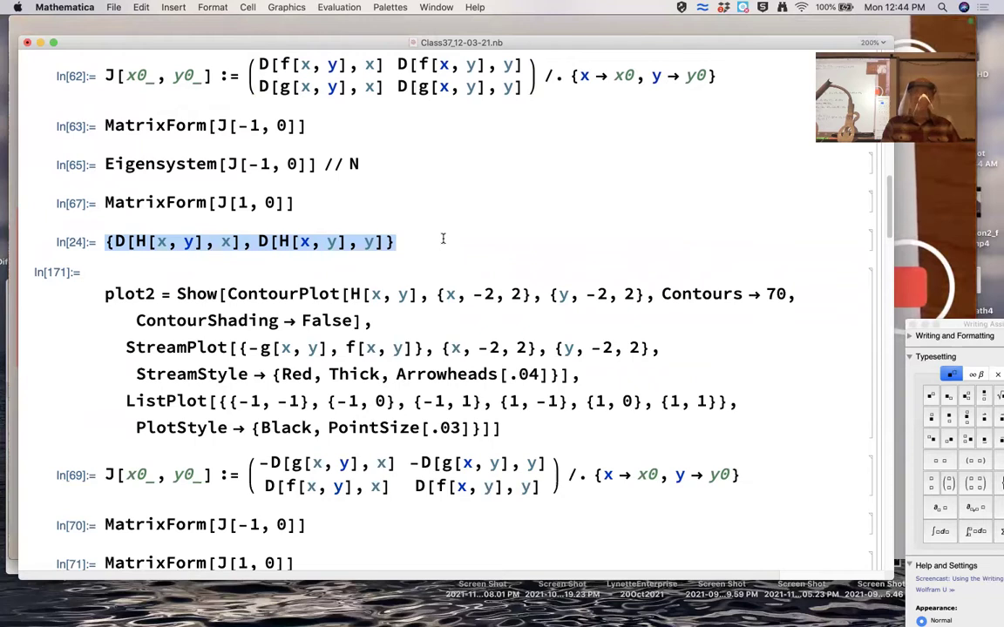
pyautogui.click(442, 238)
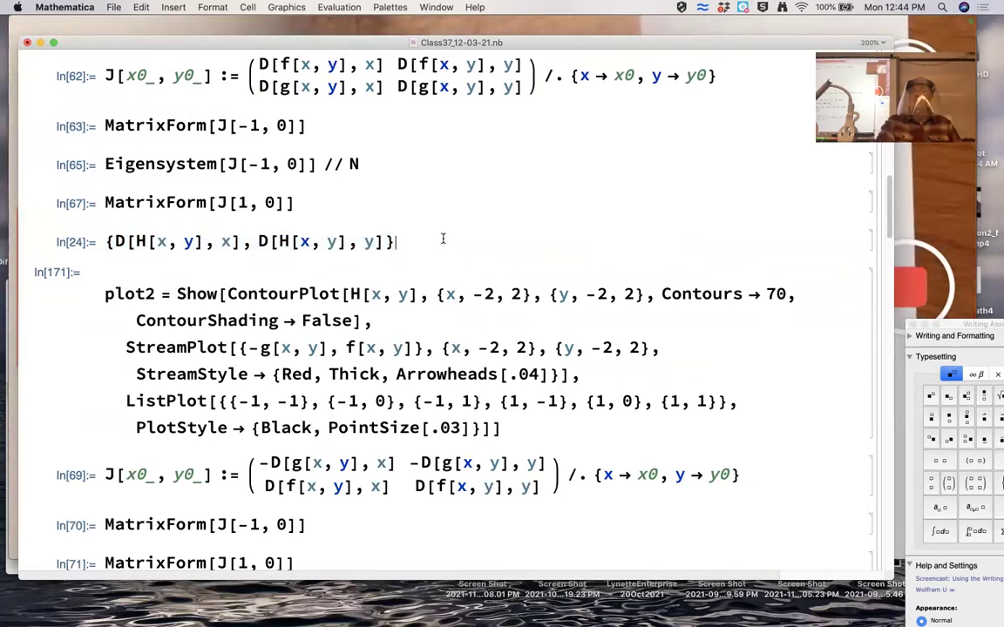
pyautogui.hotkey('shift', 'Return')
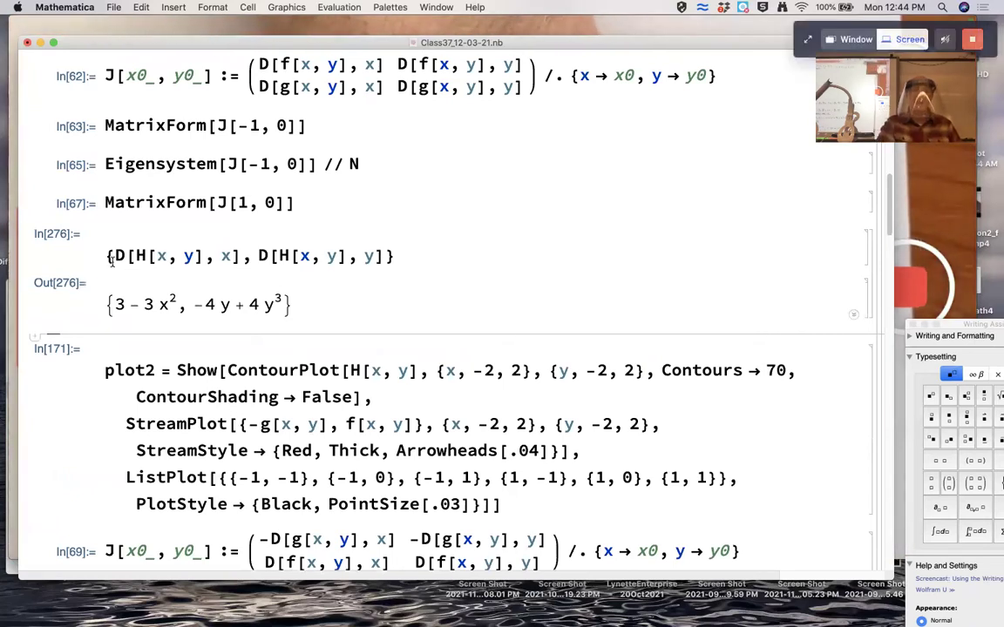
pyautogui.moveTo(105, 255); pyautogui.dragTo(517, 261)
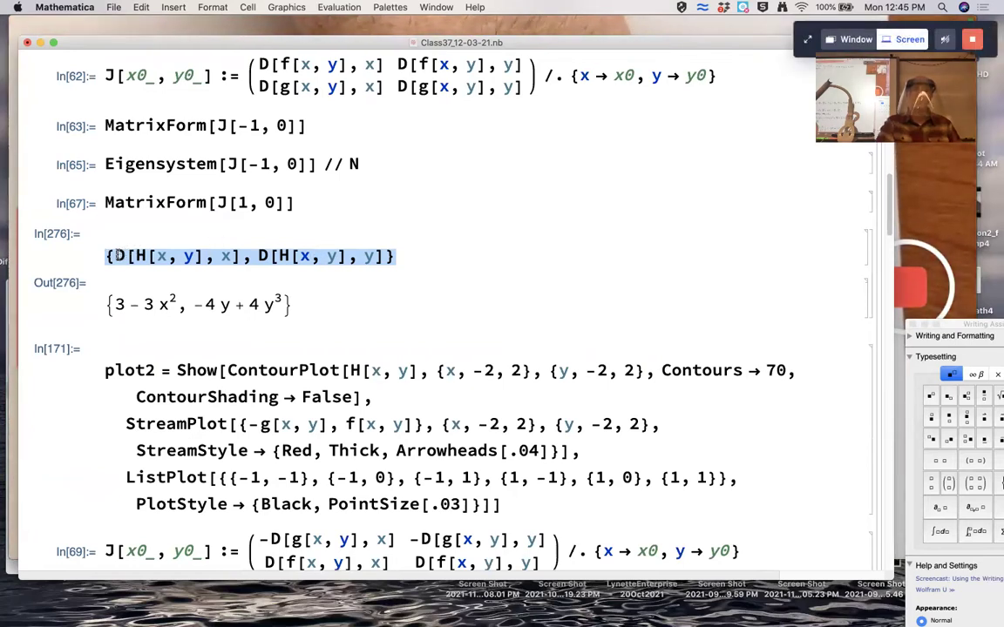
pyautogui.moveTo(106, 256); pyautogui.dragTo(389, 255)
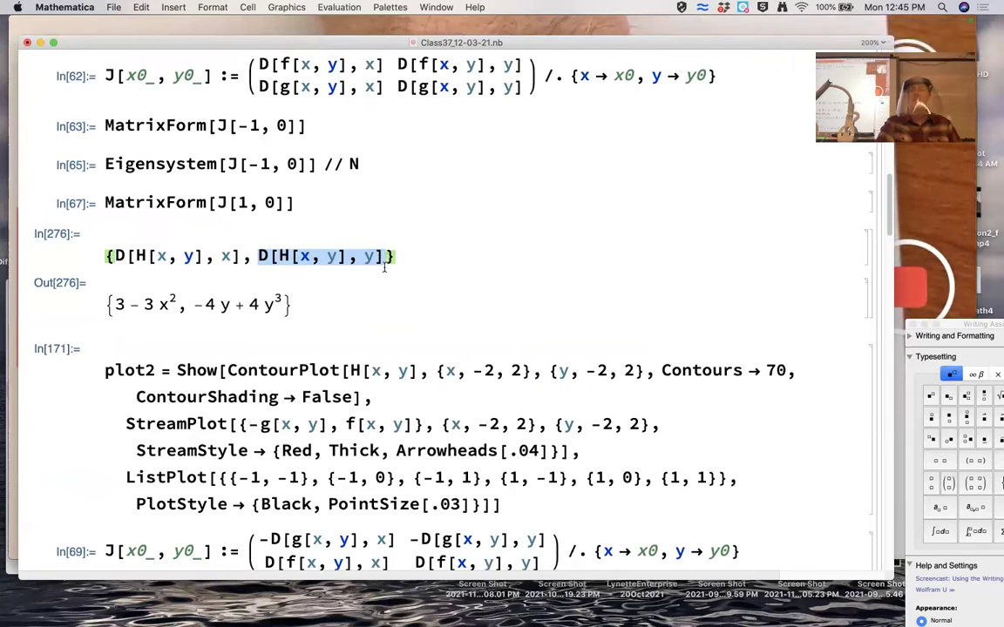
pyautogui.scroll(-2, 376, 348)
# Evaluate plot2, overlaying red gradient stream arrows on the contours and six black critical points.
pyautogui.click(376, 345)
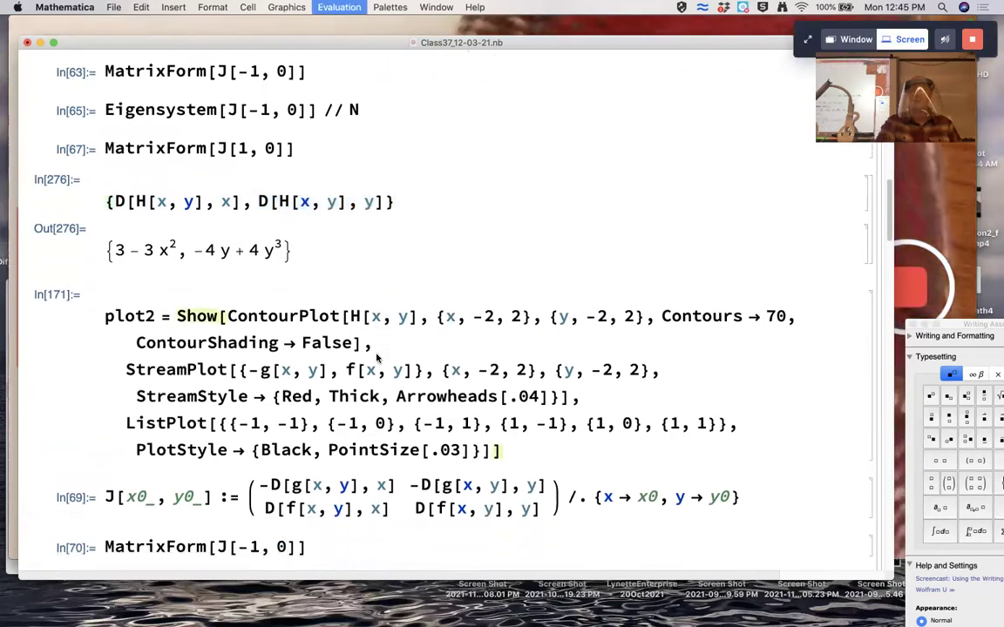
pyautogui.hotkey('shift', 'Return')
pyautogui.scroll(-8, 376, 349)
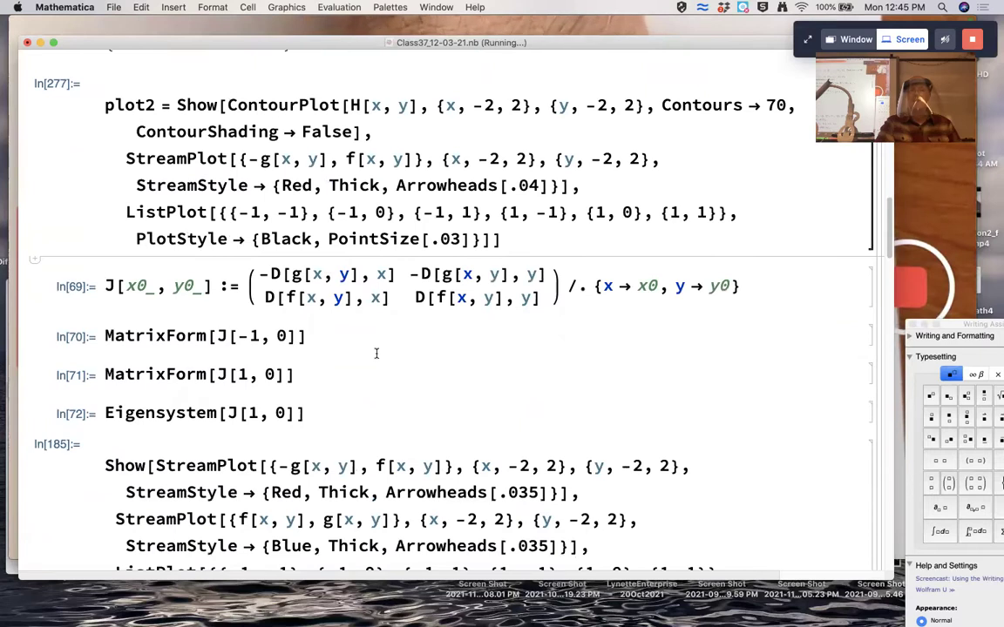
pyautogui.scroll(-4, 376, 353)
pyautogui.scroll(-2, 377, 354)
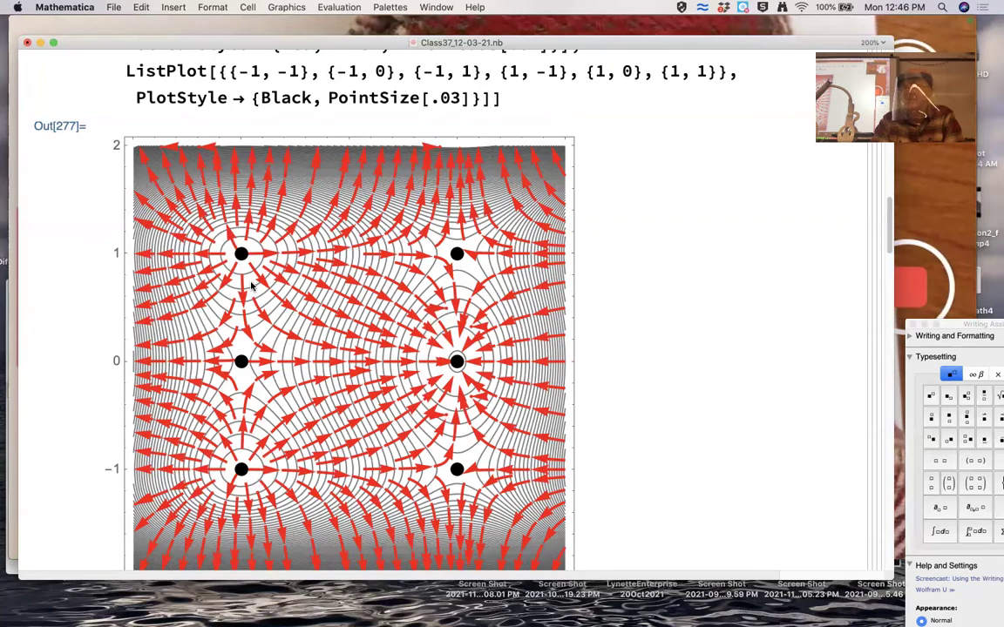
pyautogui.scroll(-10, 252, 285)
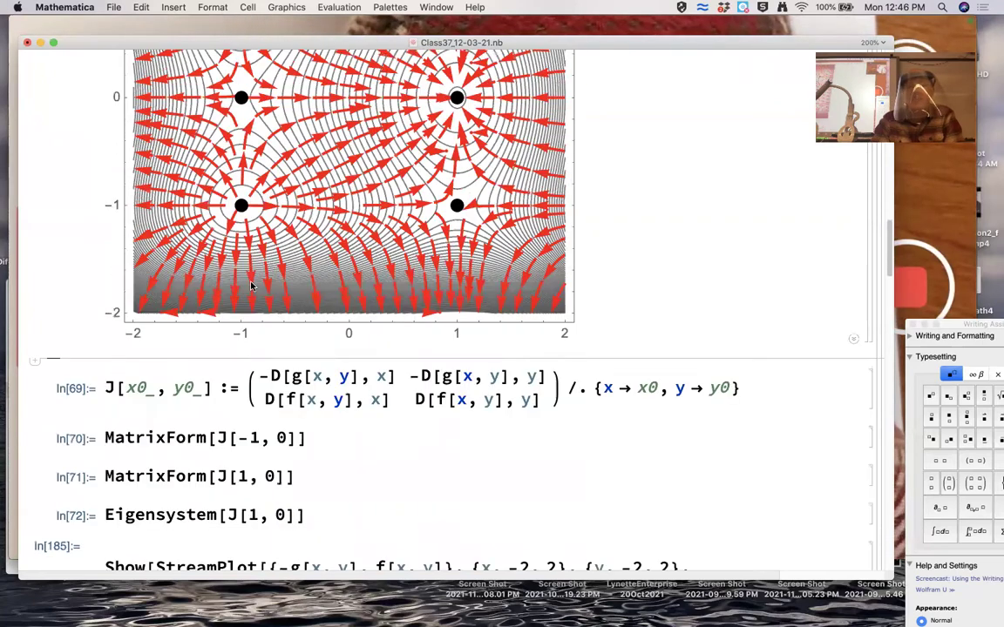
pyautogui.scroll(-3, 252, 285)
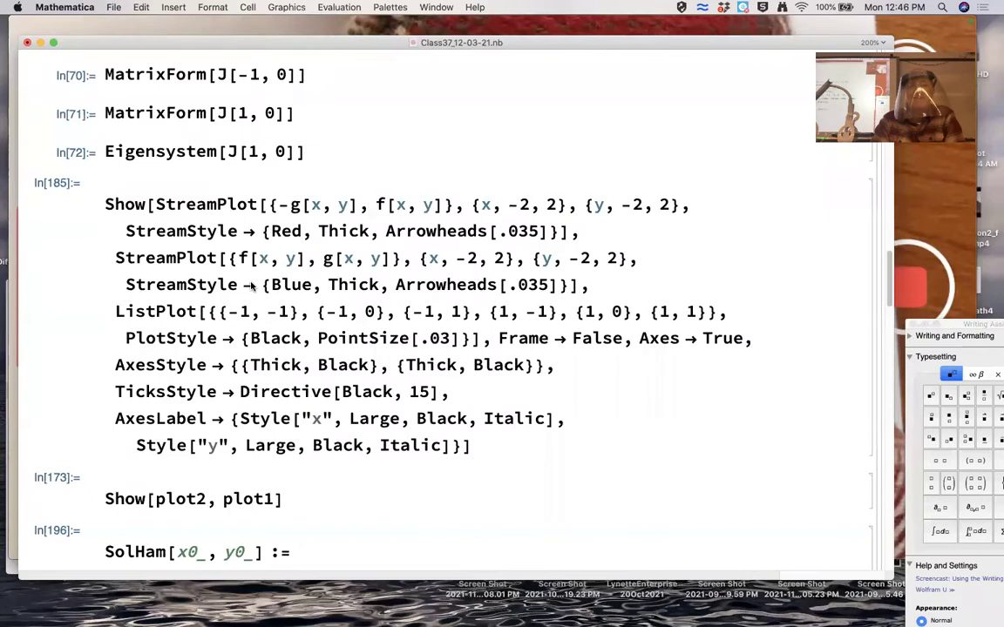
# Evaluate Show[plot2, plot1] to combine the red gradient and blue Hamiltonian streams.
pyautogui.click(251, 284)
pyautogui.hotkey('shift', 'Return')
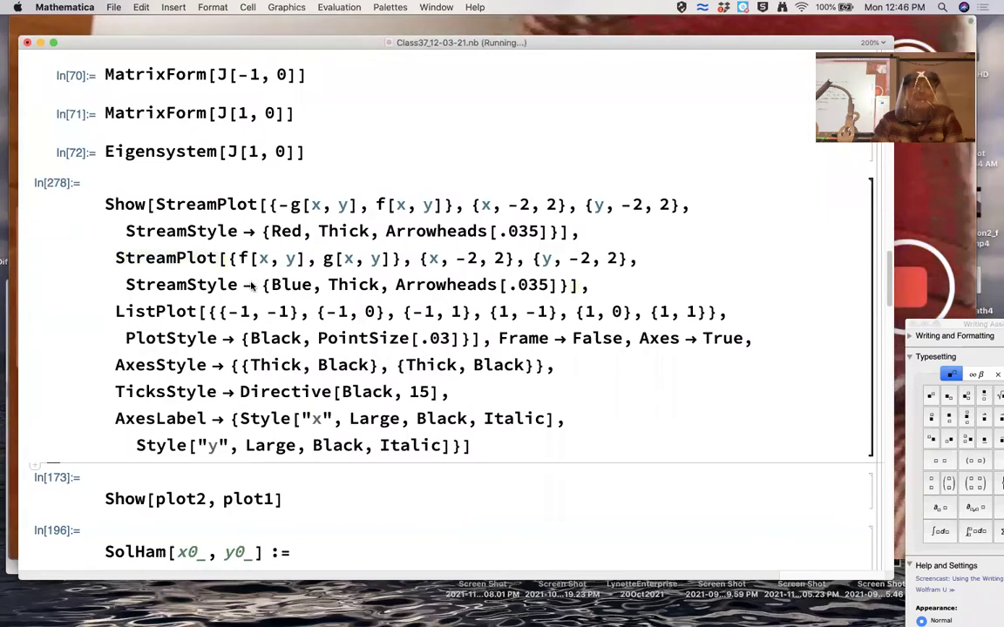
pyautogui.scroll(-6, 251, 284)
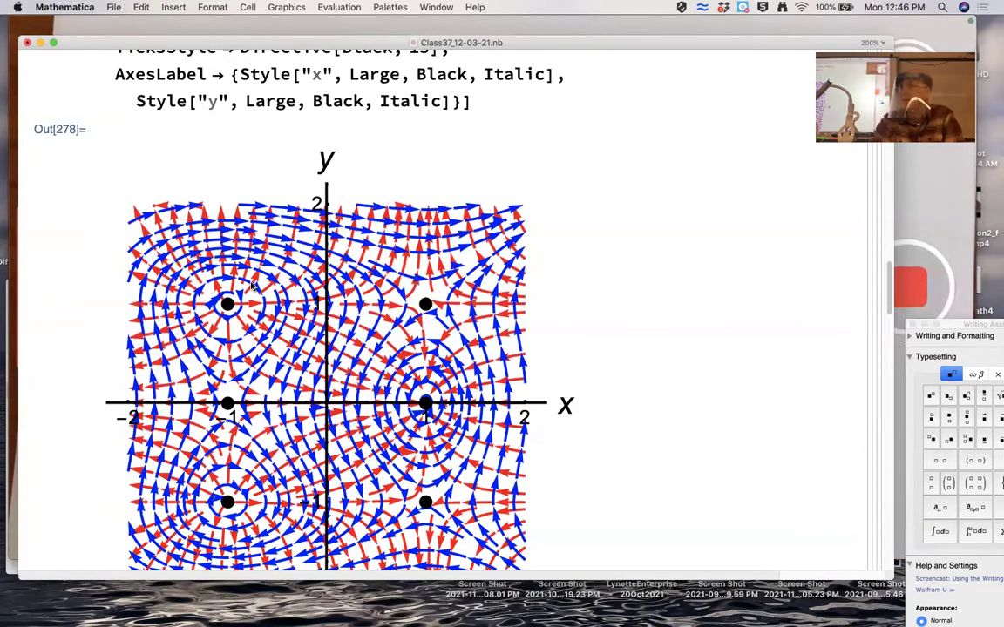
pyautogui.scroll(-2, 251, 284)
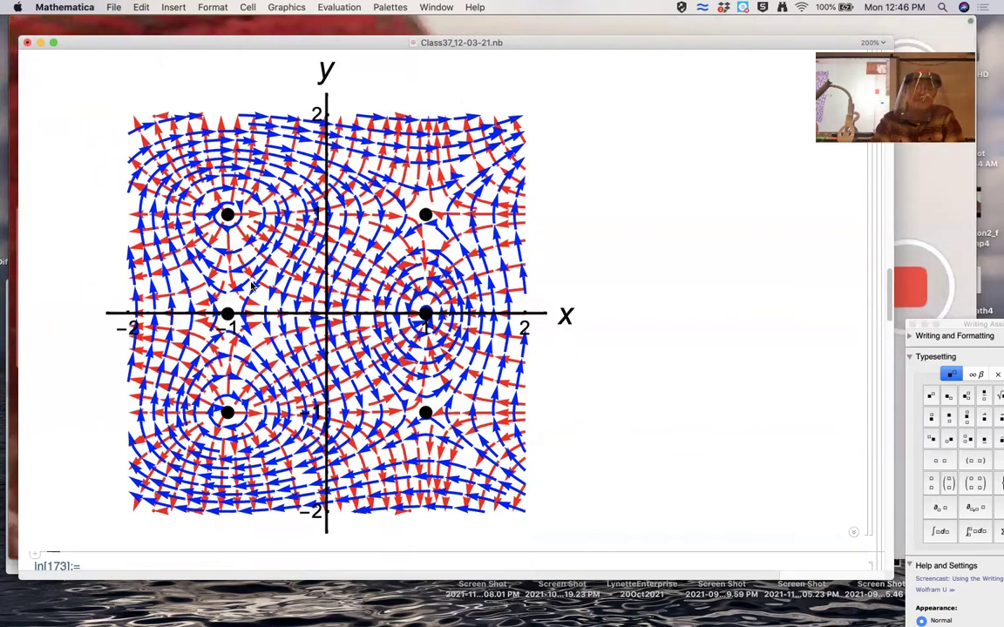
pyautogui.scroll(-3, 251, 284)
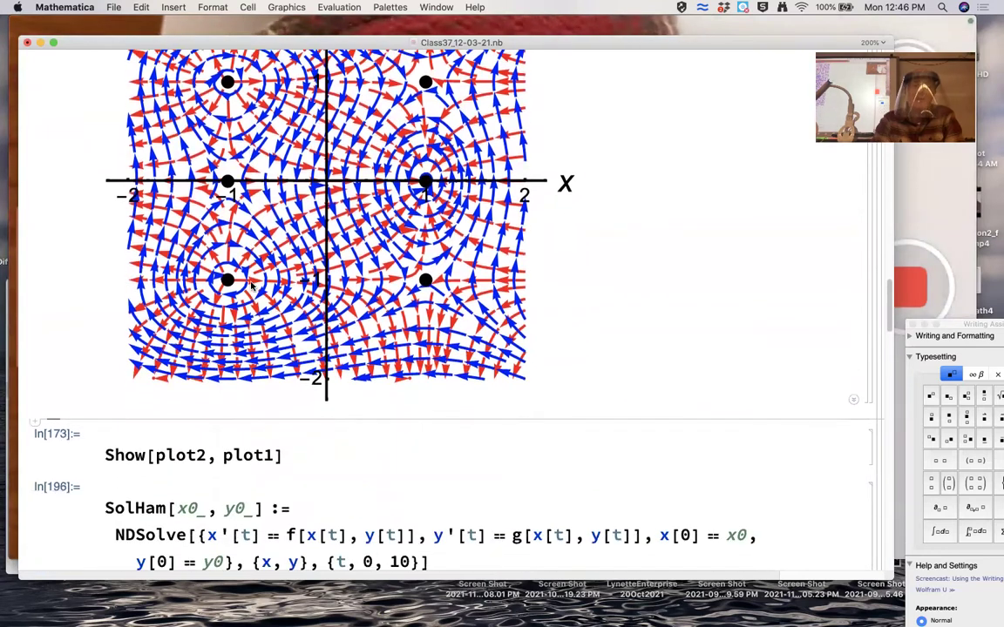
pyautogui.scroll(-3, 251, 284)
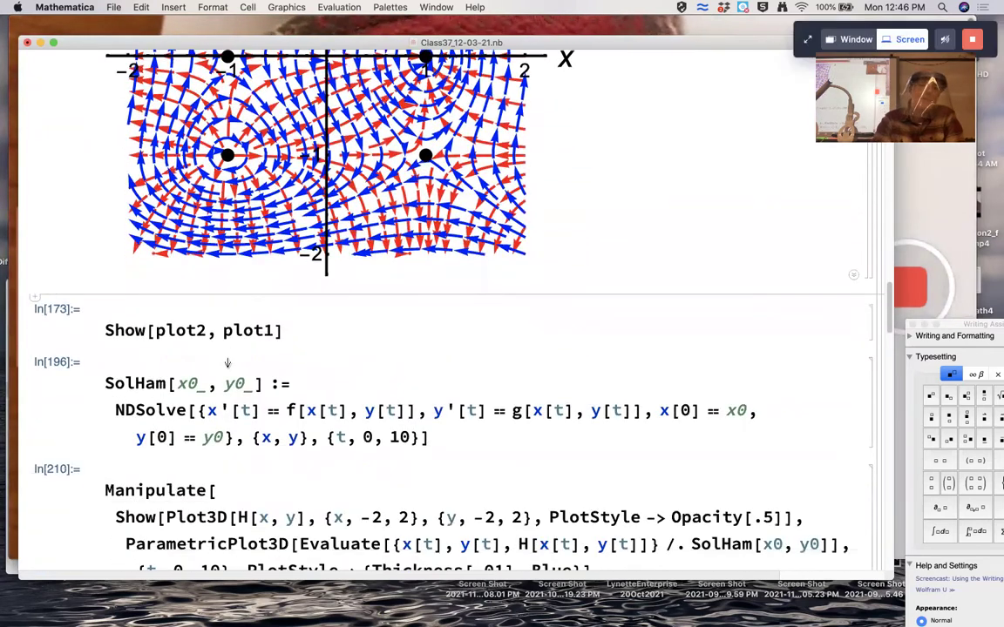
# Evaluate SolHam[x0_, y0_] := NDSolve[…], the trajectory from (x0, y0) for t from 0 to 10.
pyautogui.click(225, 385)
pyautogui.hotkey('shift', 'Return')
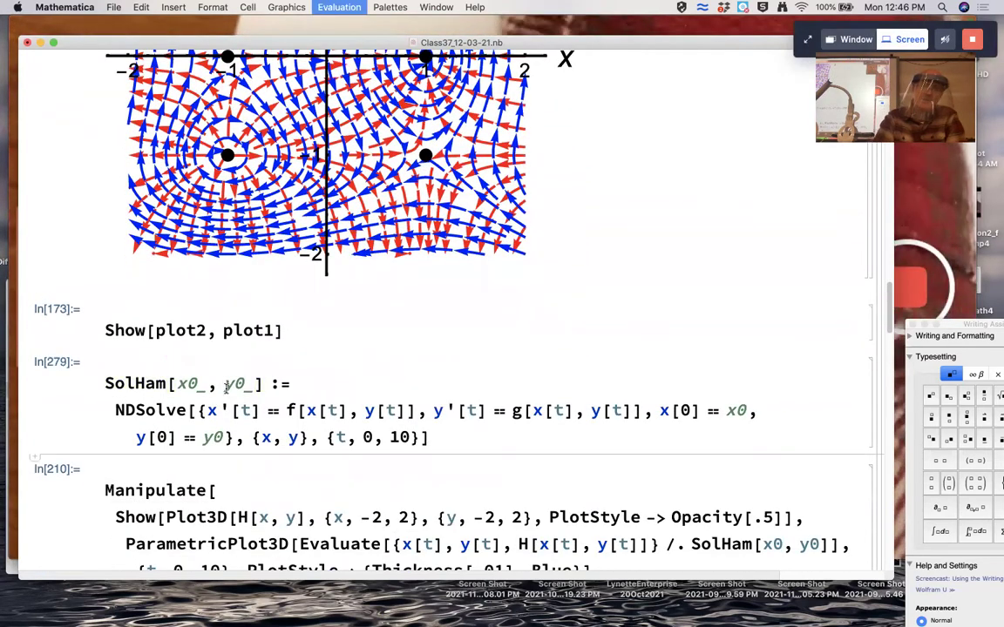
pyautogui.scroll(-3, 226, 387)
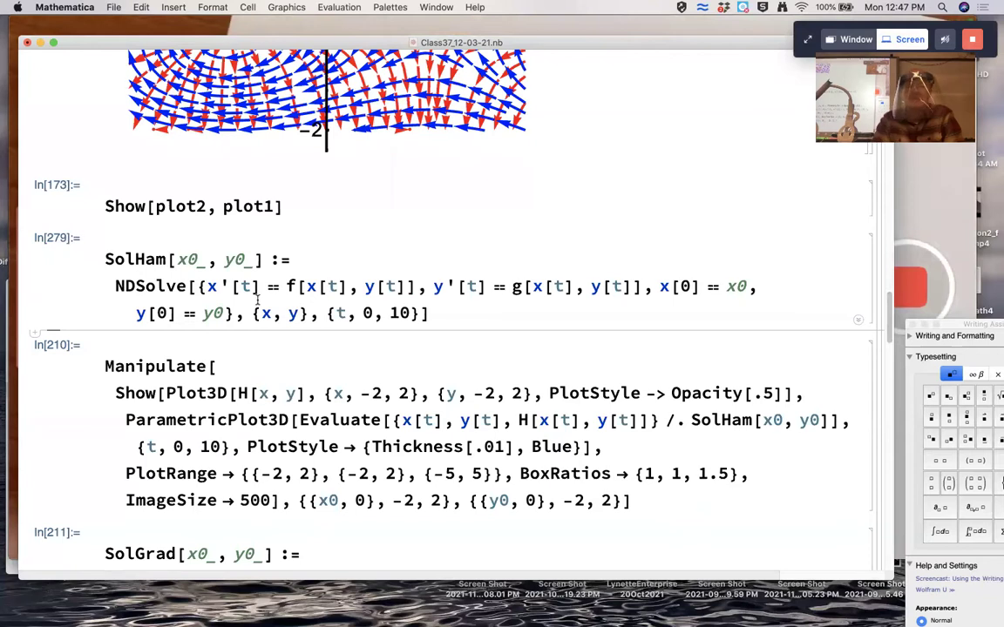
pyautogui.scroll(-2, 257, 300)
# Evaluate the Manipulate cell for the blue trajectory and expand the x0 and y0 animation controls.
pyautogui.scroll(-1, 257, 300)
pyautogui.click(258, 295)
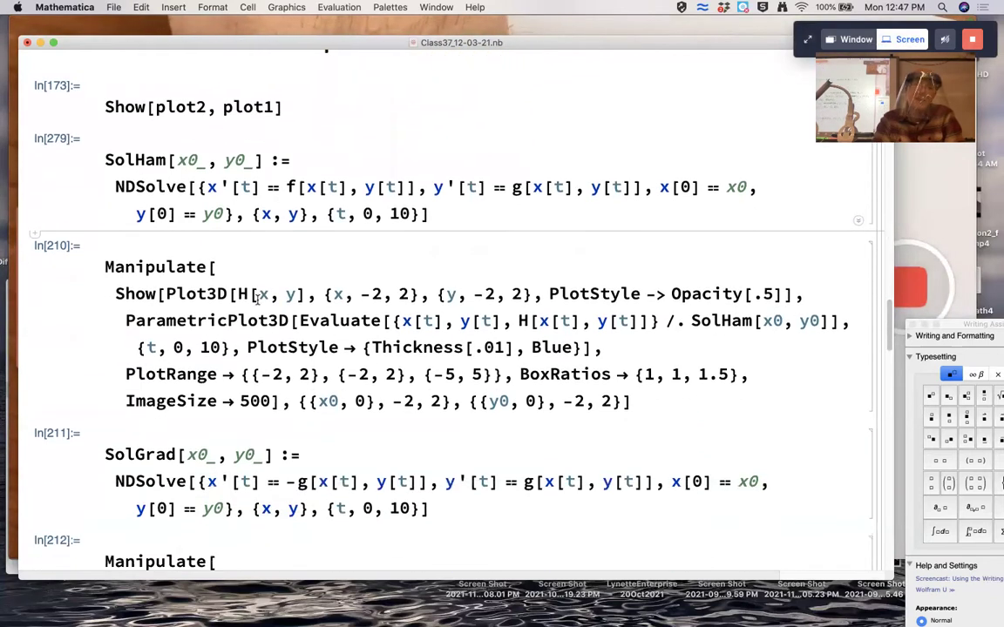
pyautogui.hotkey('shift', 'Return')
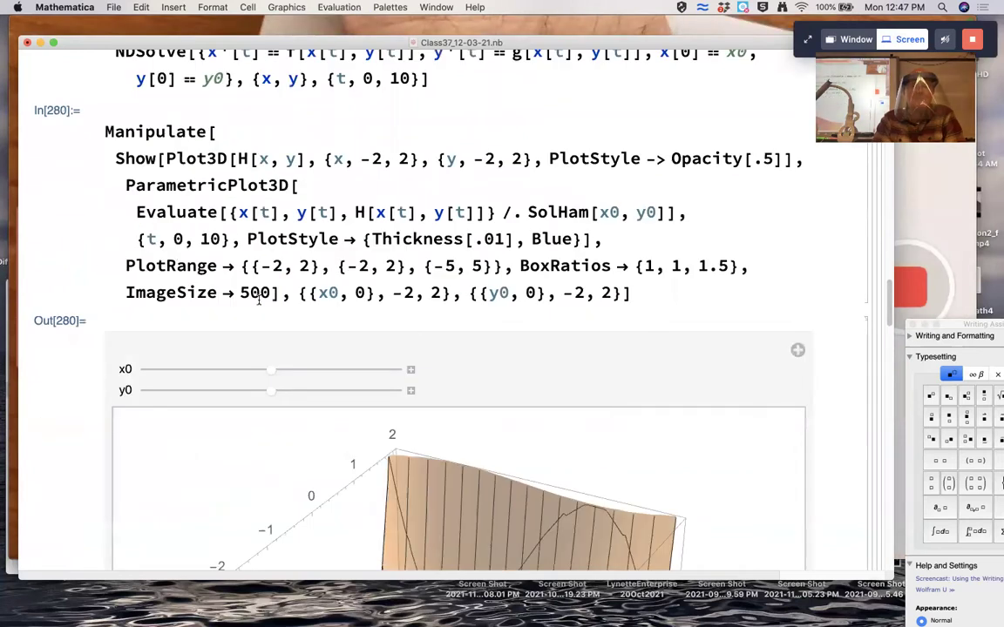
pyautogui.scroll(-5, 258, 300)
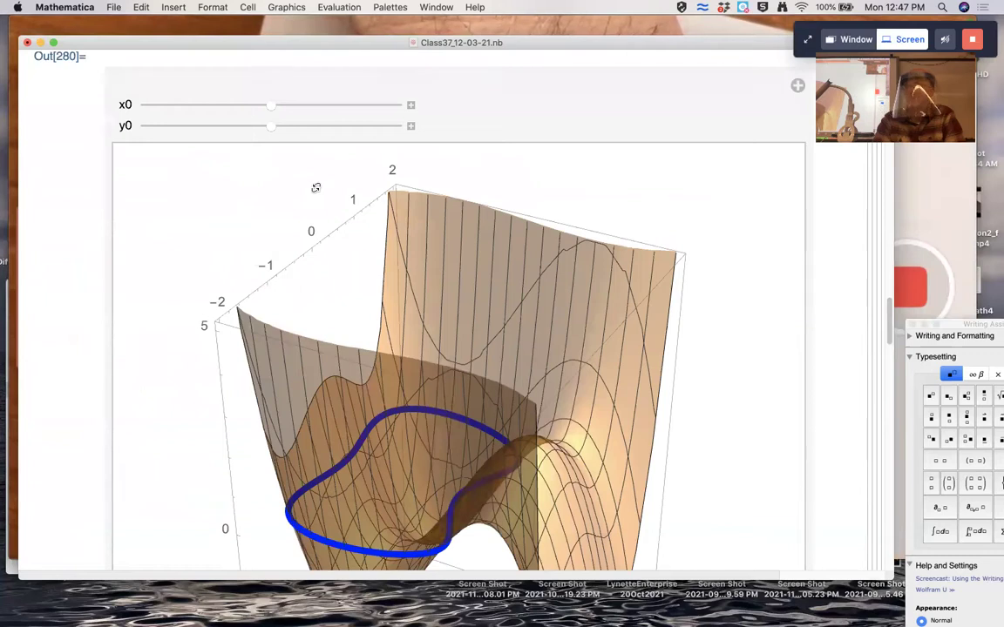
pyautogui.scroll(-3, 315, 188)
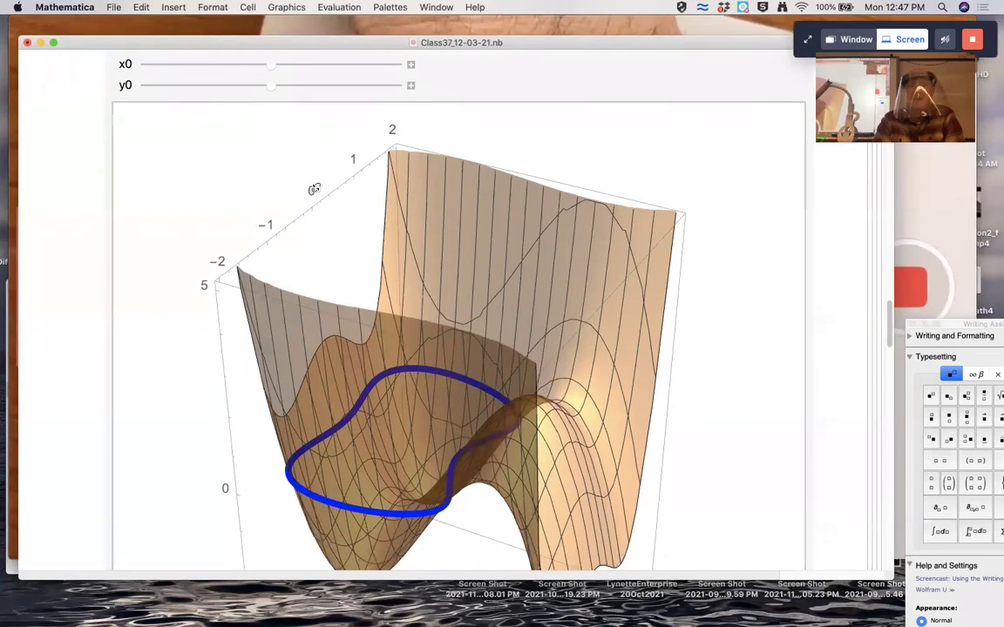
pyautogui.click(411, 64)
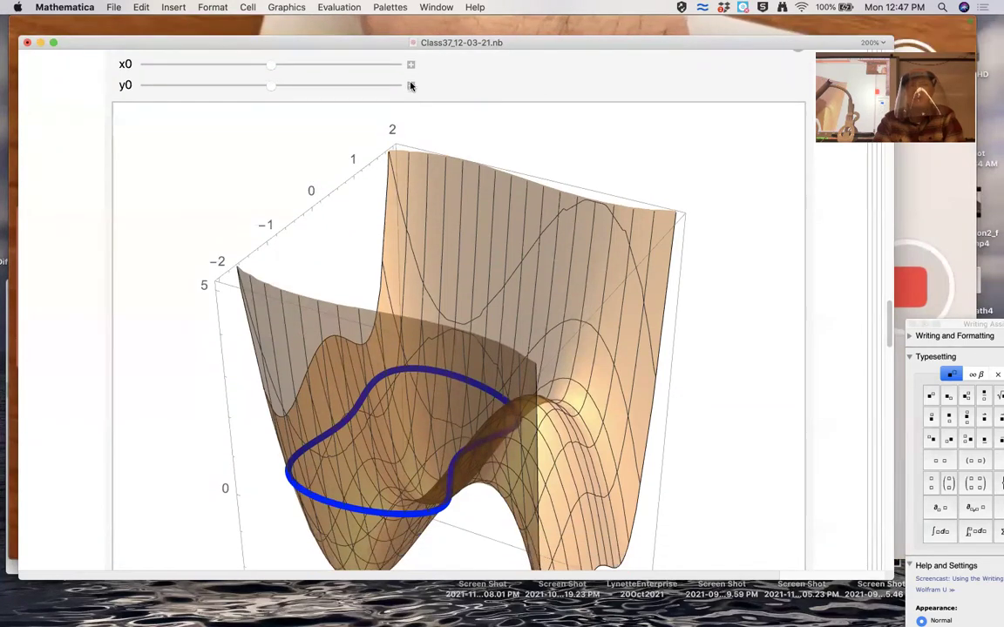
pyautogui.click(411, 120)
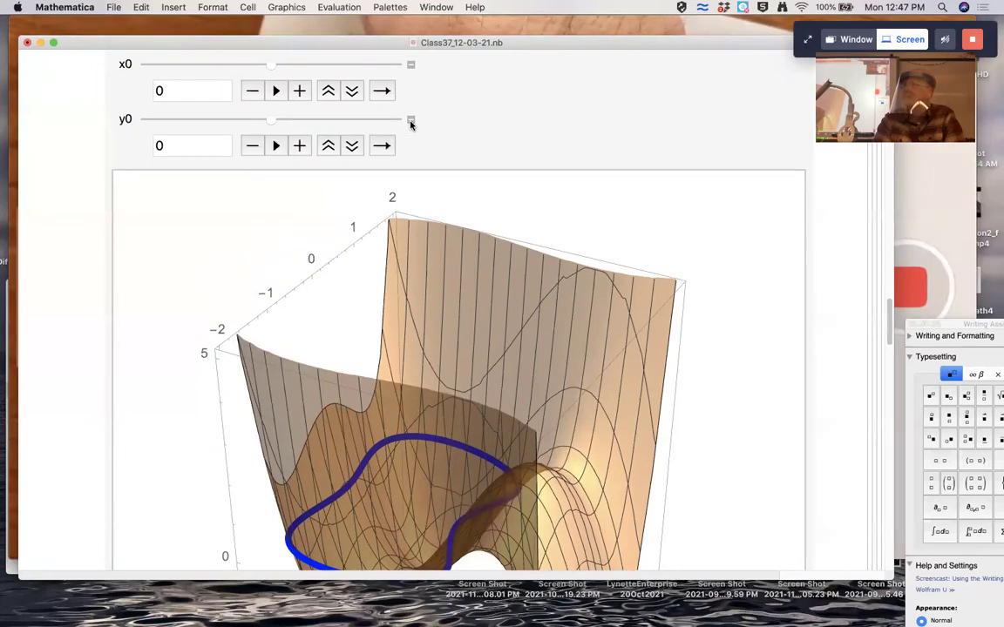